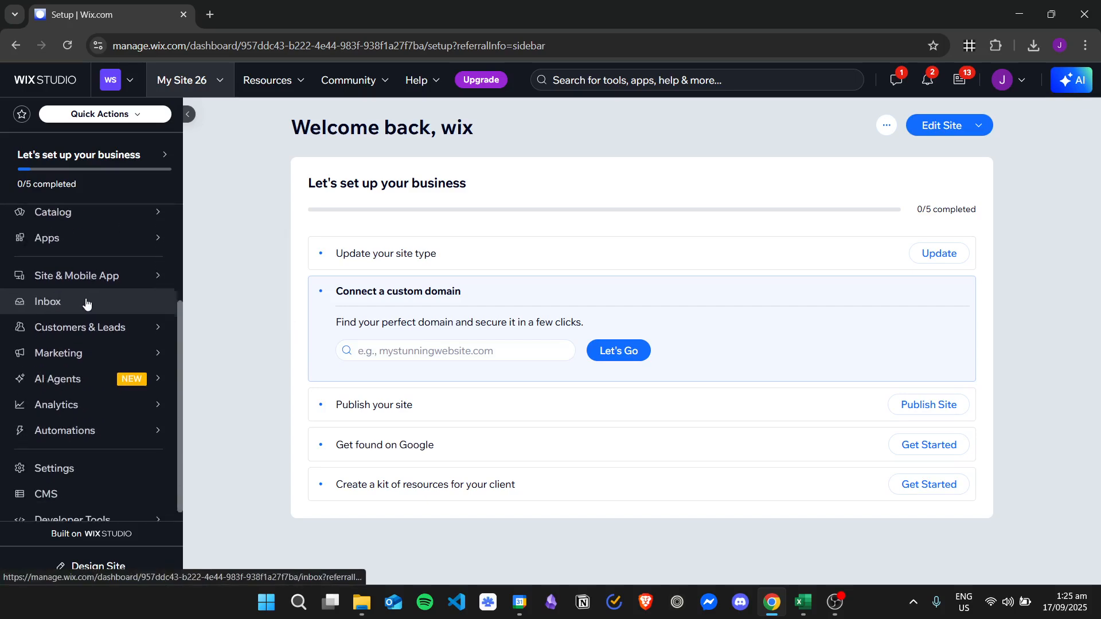
Open Test Collection in the site's CMS and examine its items and fields, including Image Alt Text and Remarks.
click(81, 483)
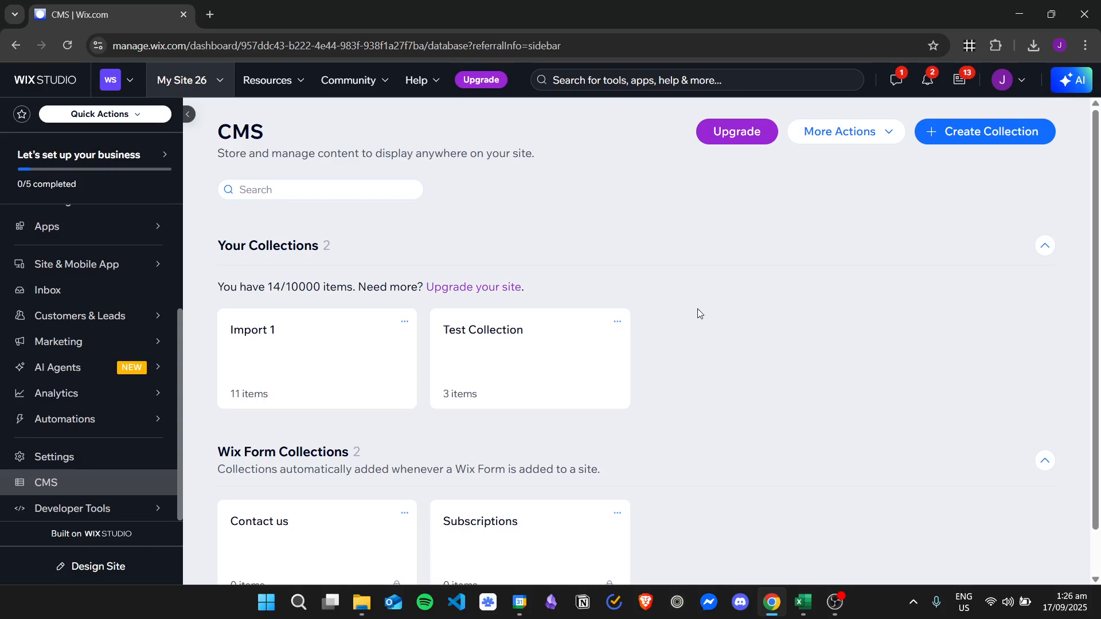
click(536, 365)
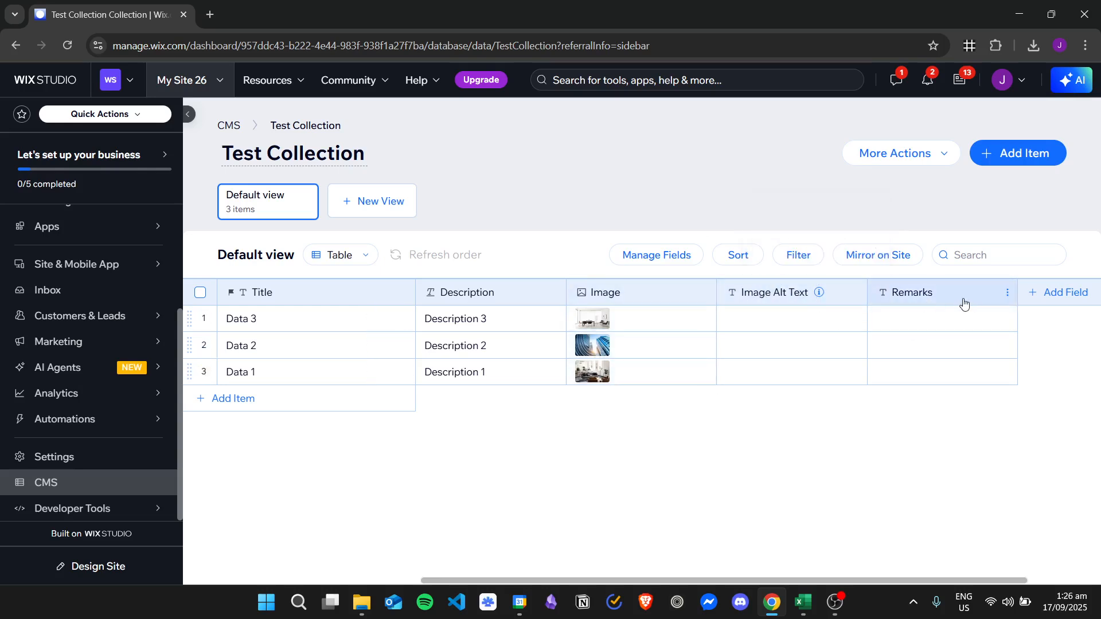
click(917, 371)
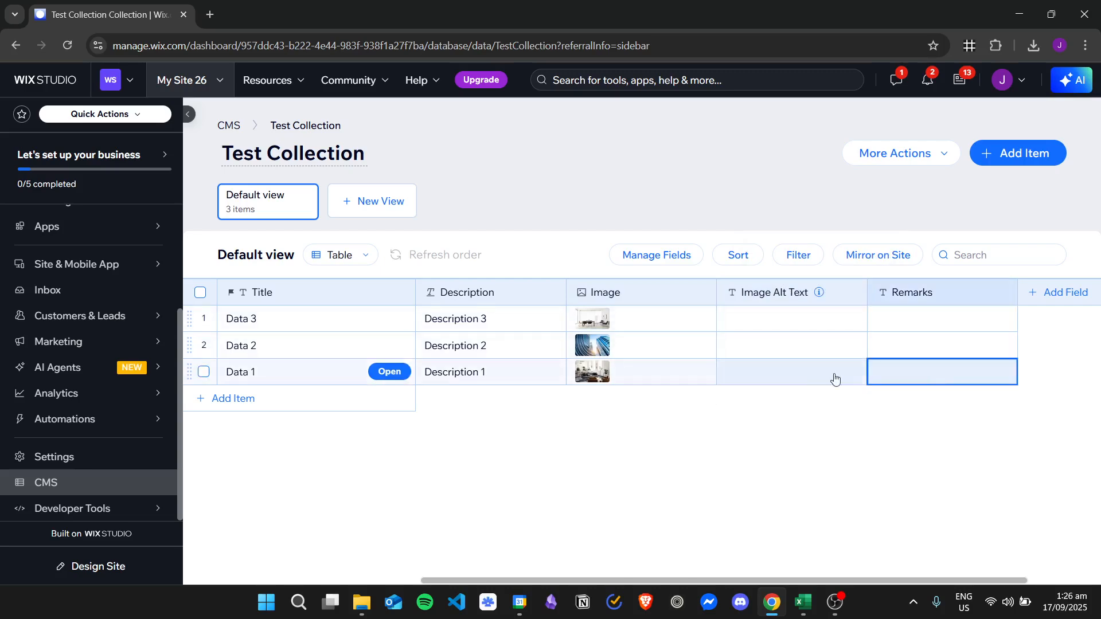
click(834, 379)
key(Up)
key(Up)
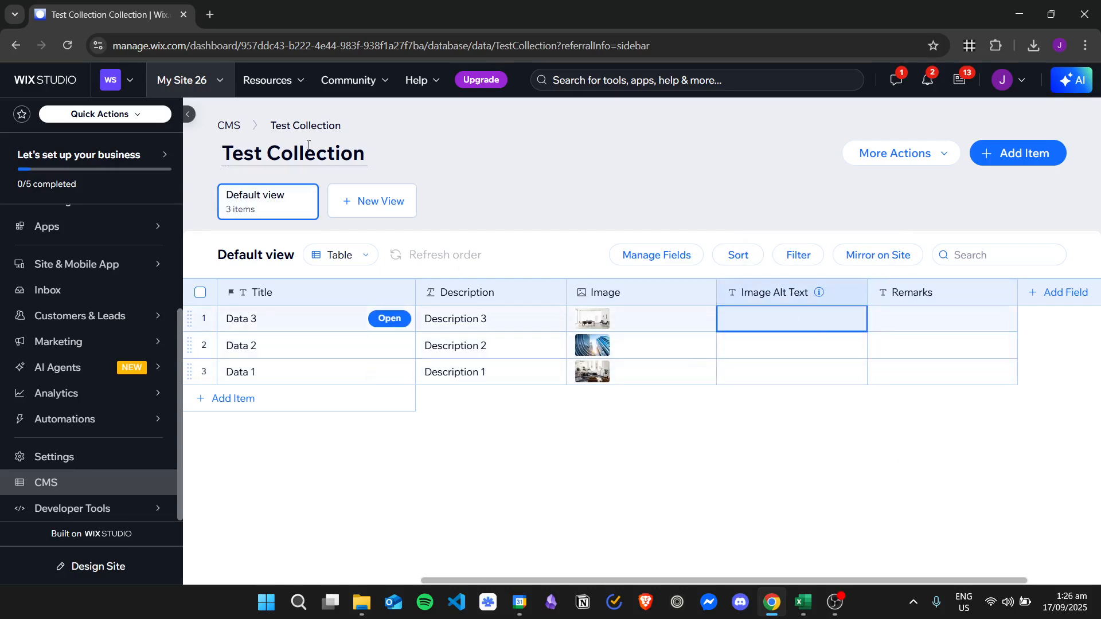
Go back to the CMS collections and look through the rows and columns of the Import 1 collection.
click(229, 126)
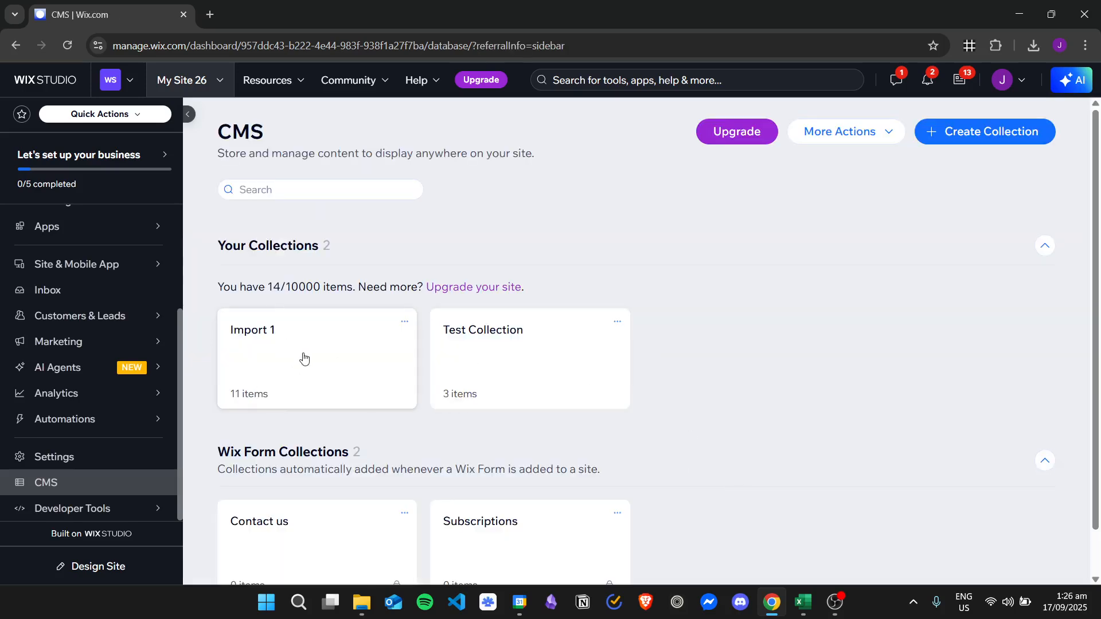
click(304, 359)
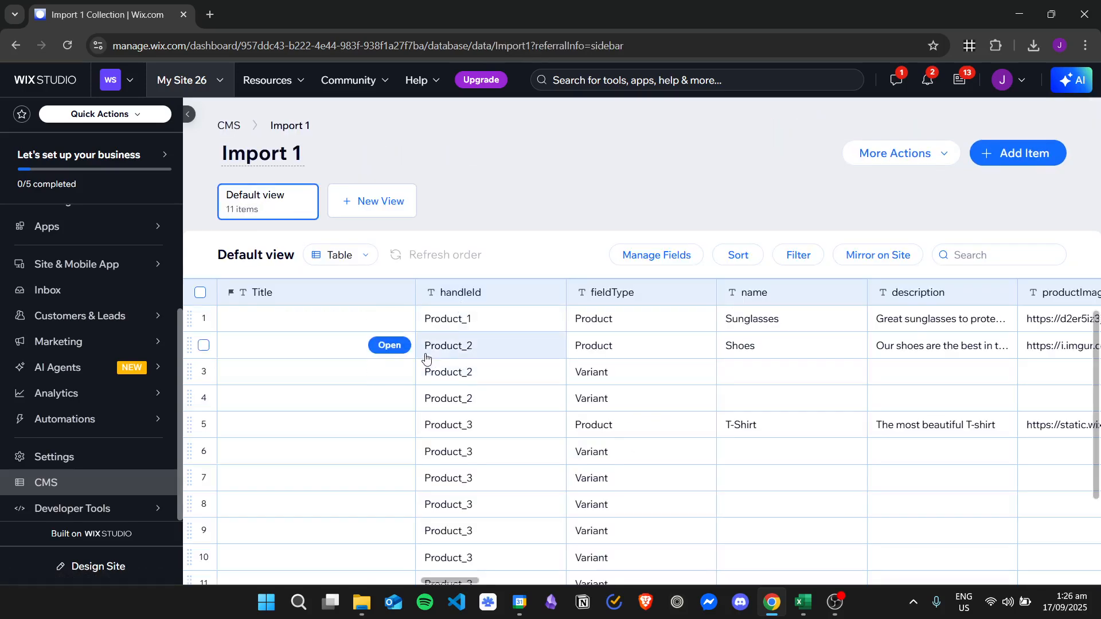
scroll(504, 394, down, 2)
scroll(555, 432, up, 2)
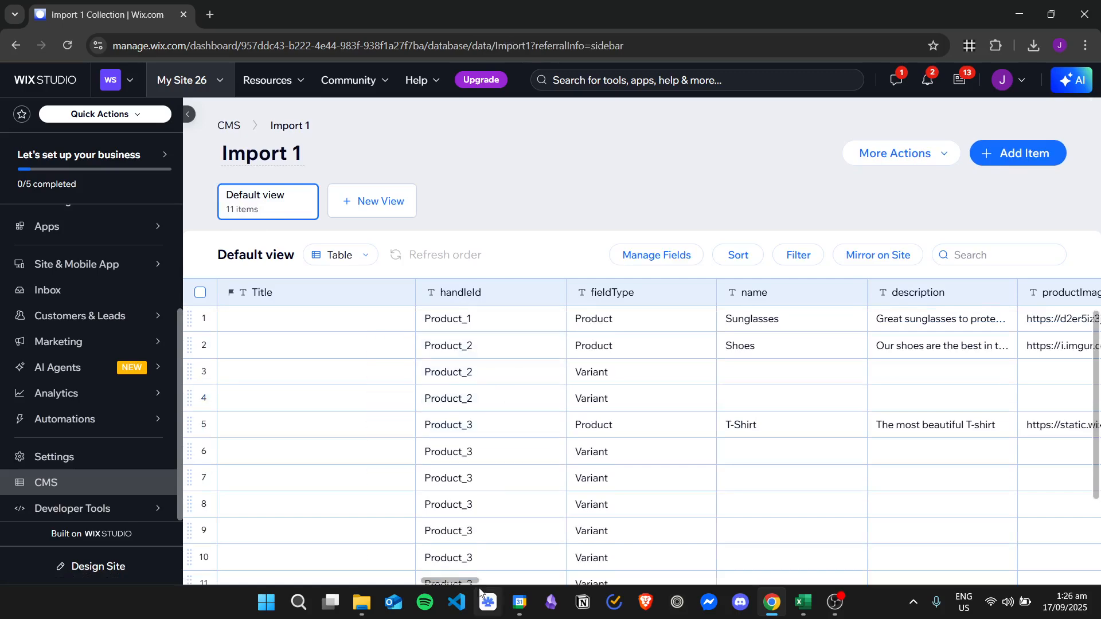
drag(461, 580, 316, 518)
Duplicate the Test Collection collection under the name Test Collection Duplicate.
click(226, 128)
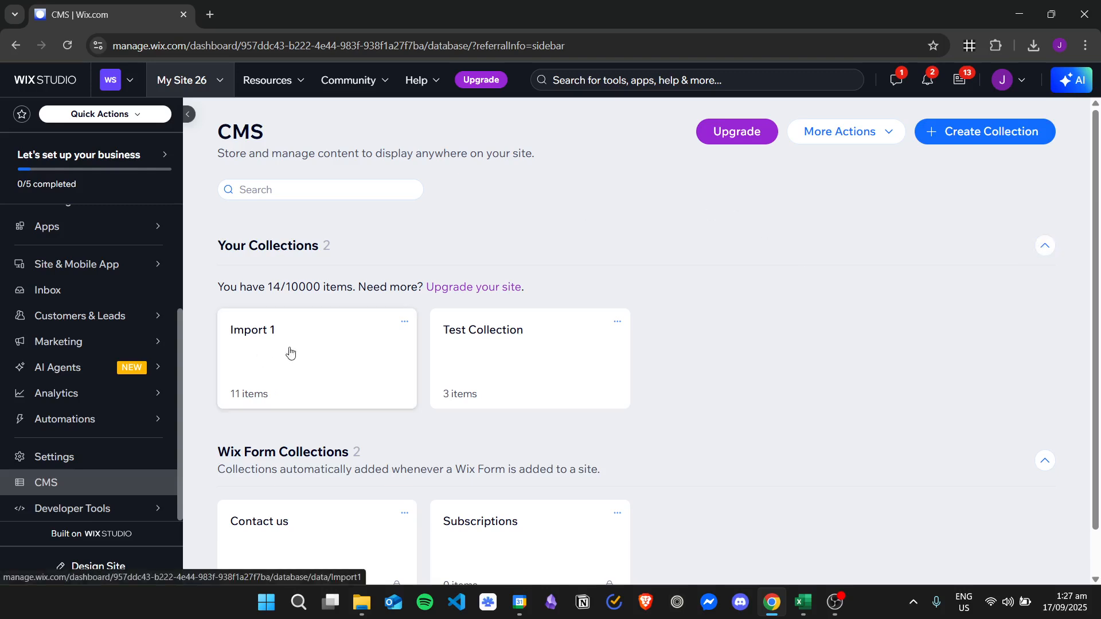
click(515, 351)
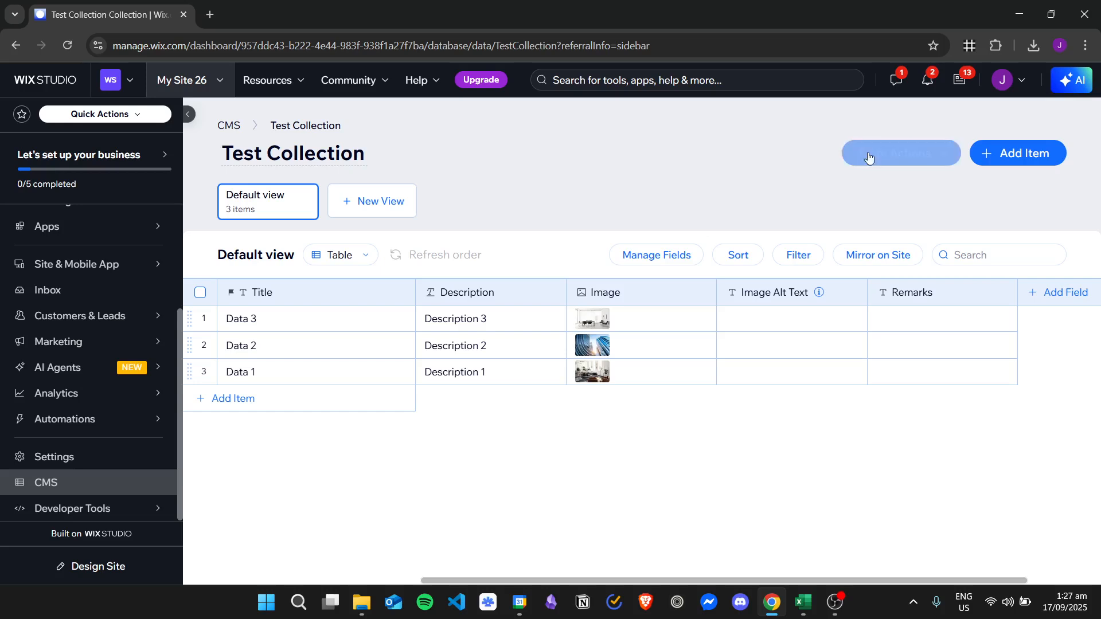
click(946, 153)
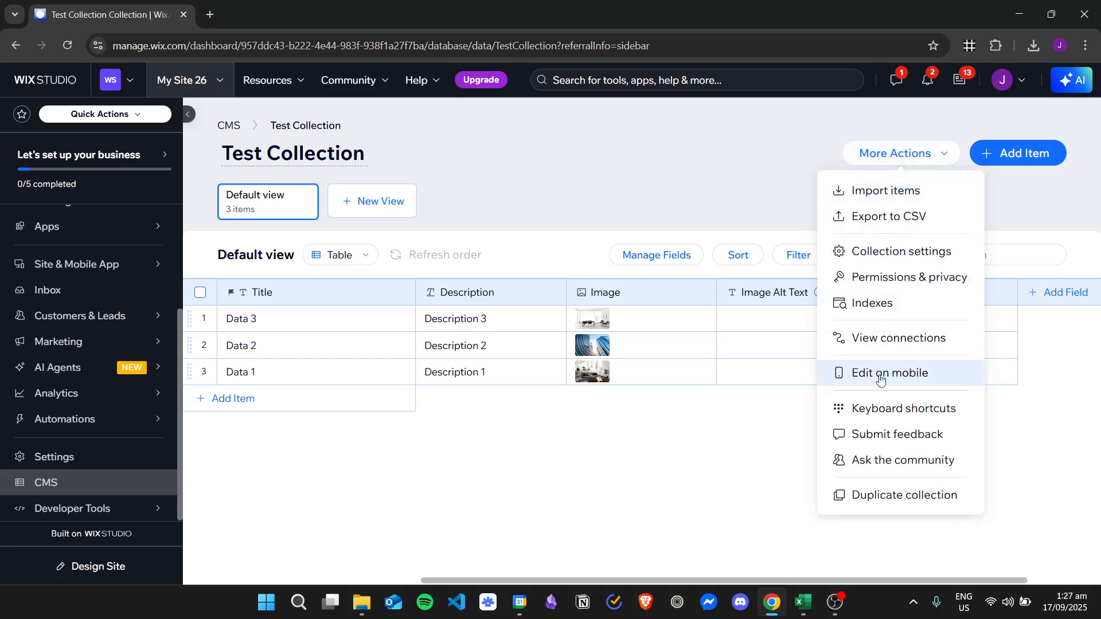
click(909, 495)
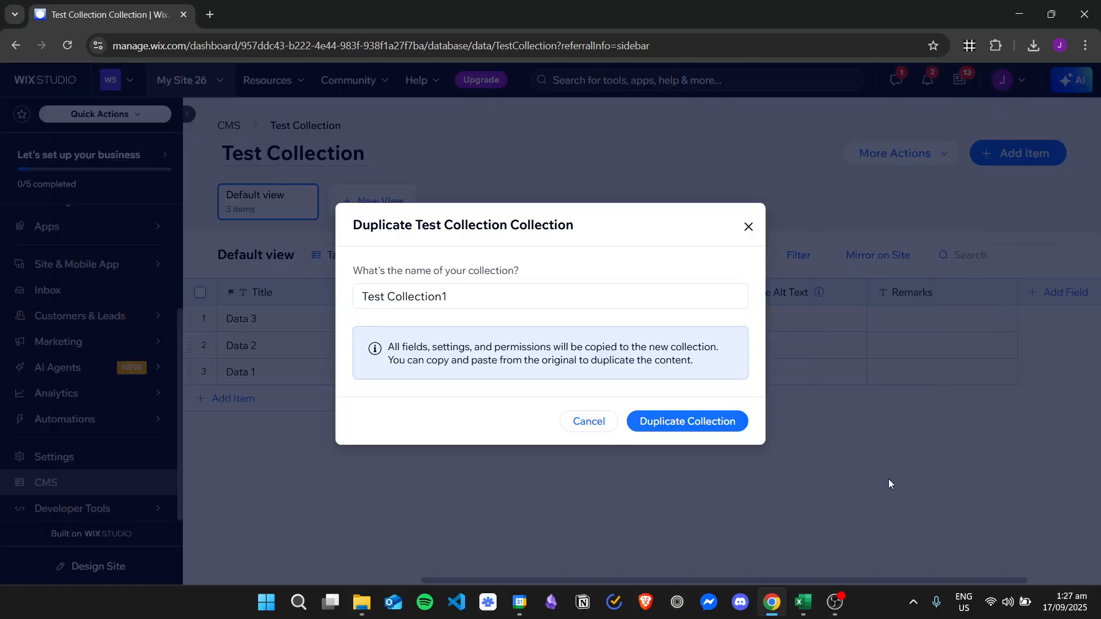
click(506, 293)
click(500, 292)
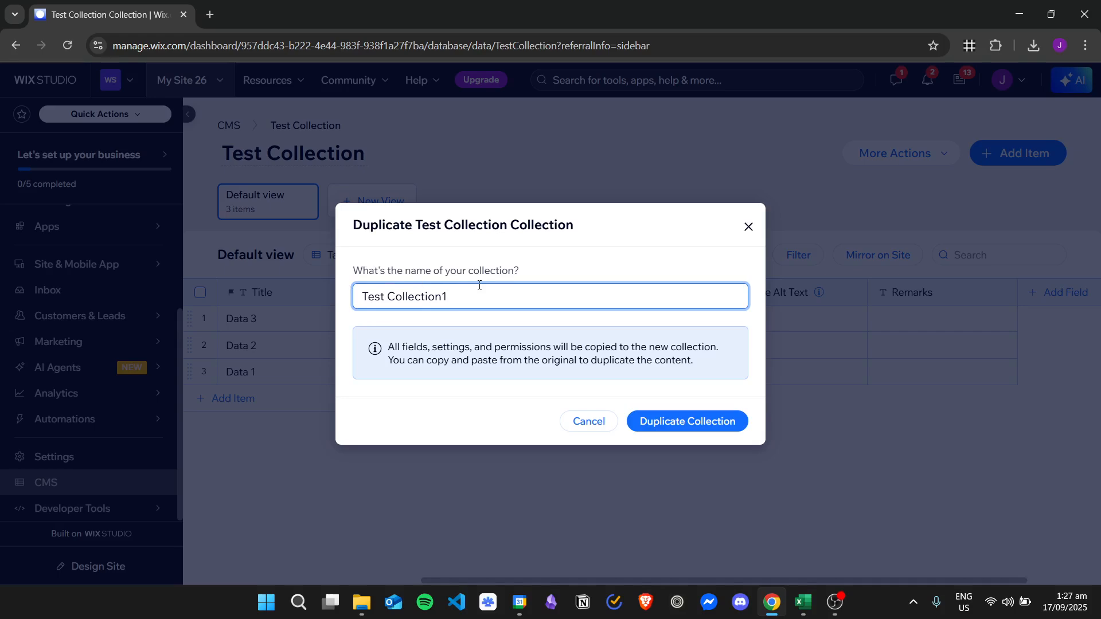
key(BackSpace)
click(697, 423)
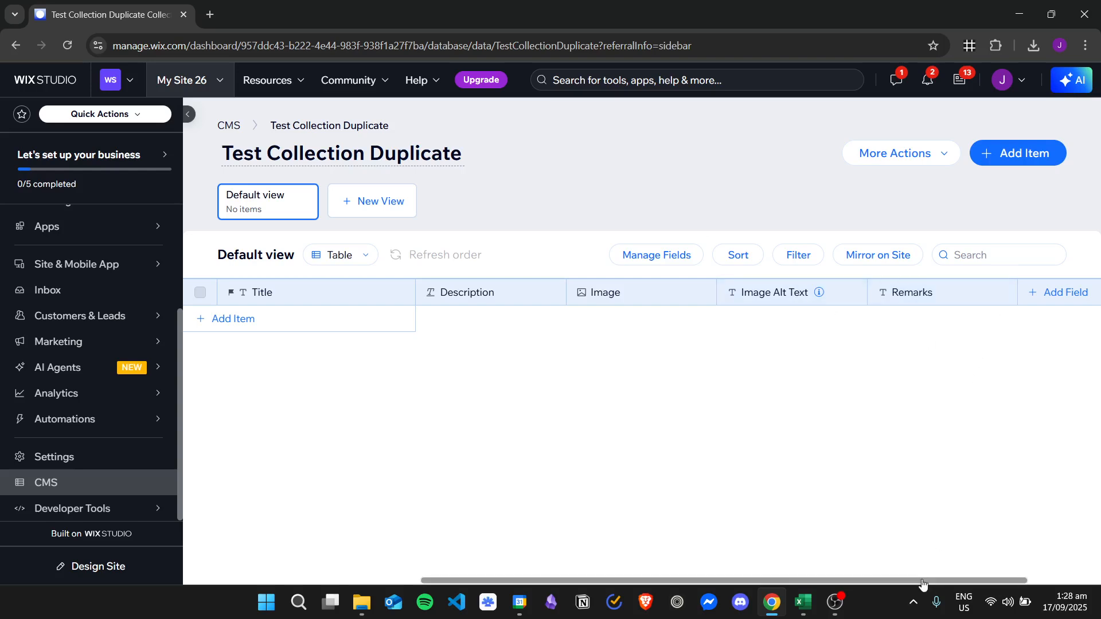
Add an empty first item to the duplicated collection and select its Title cell.
drag(922, 584, 752, 533)
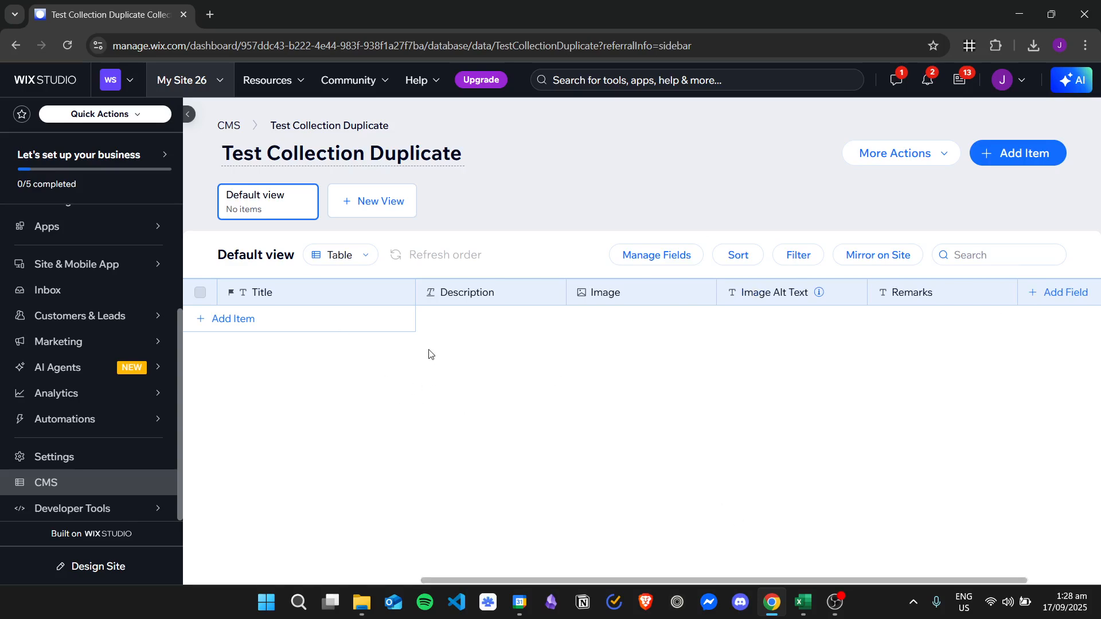
click(342, 320)
click(527, 324)
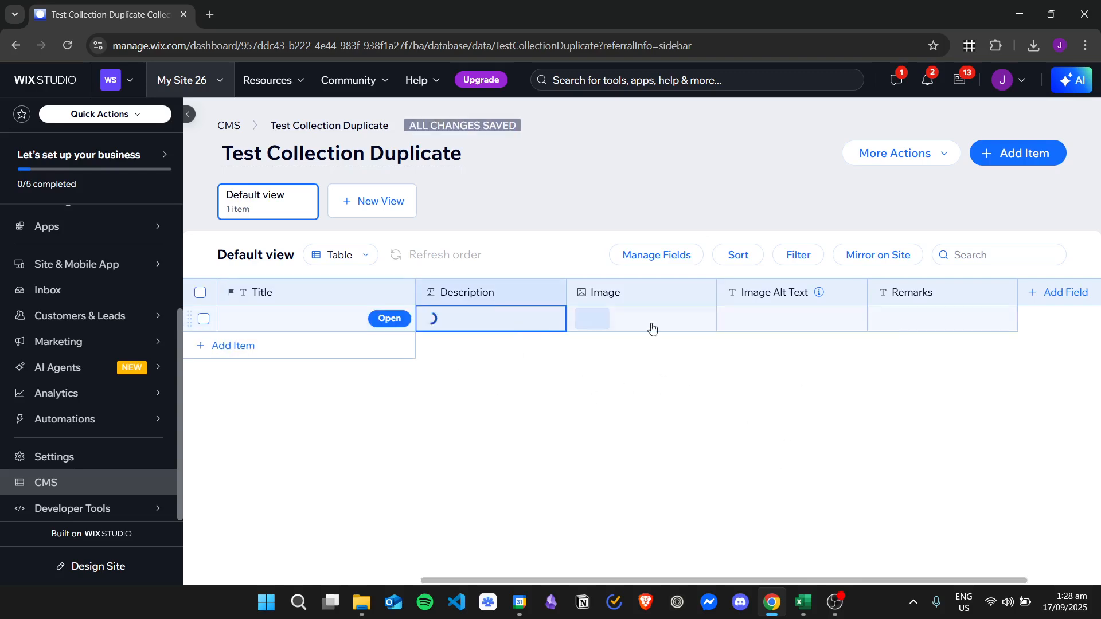
click(745, 324)
click(609, 323)
click(528, 319)
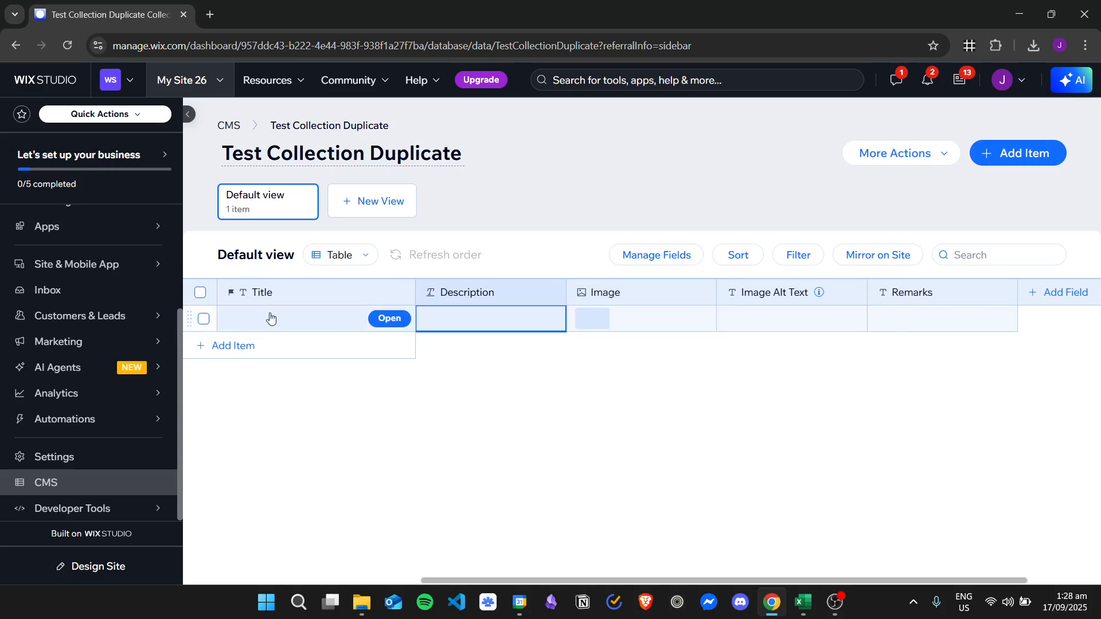
click(270, 315)
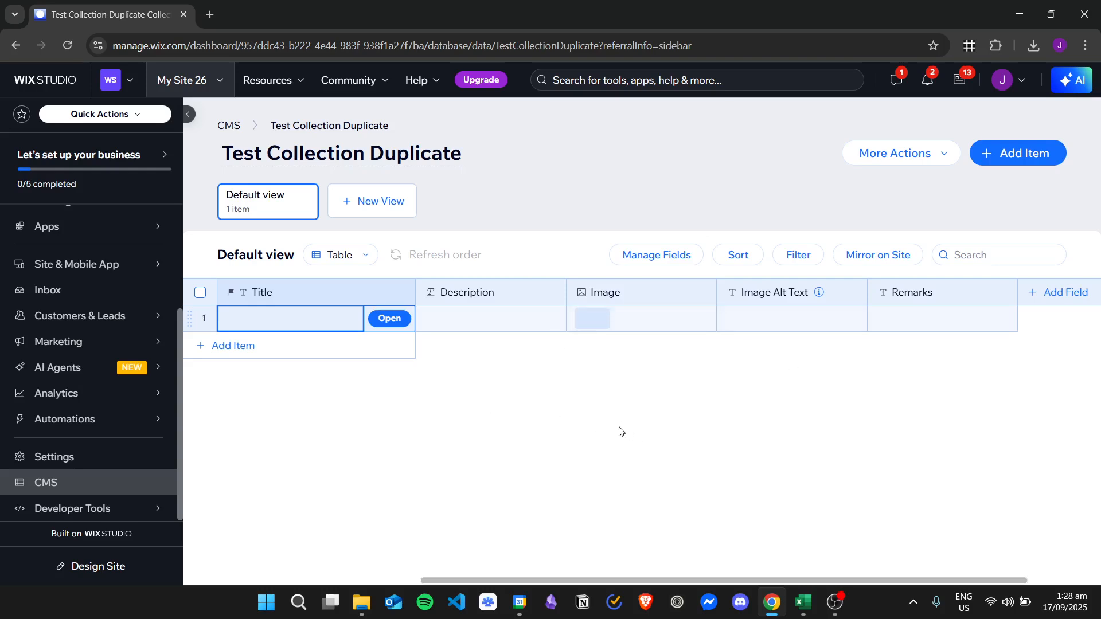
Copy the Title, Description and Image cells of the Data 3 and Data 2 items from the original Test Collection.
click(229, 129)
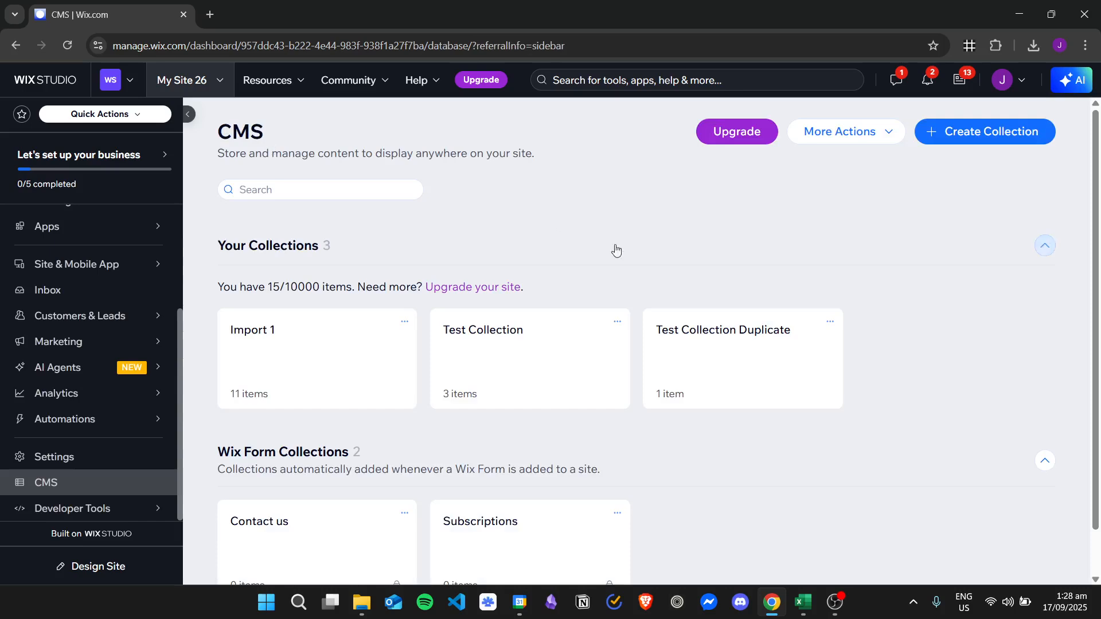
click(541, 351)
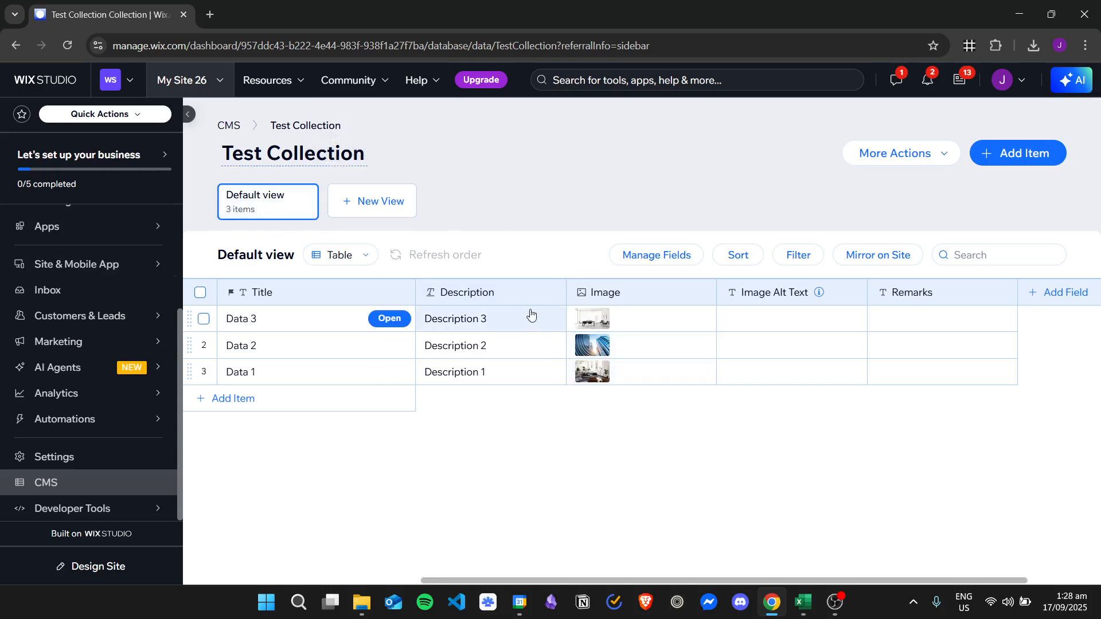
click(390, 324)
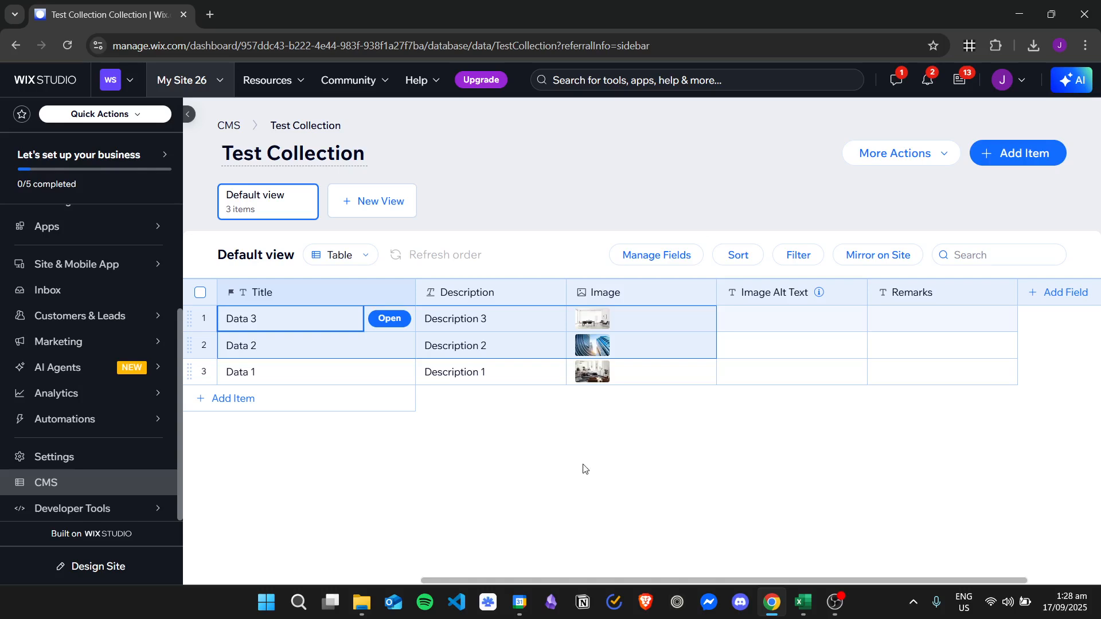
key(ctrl+c)
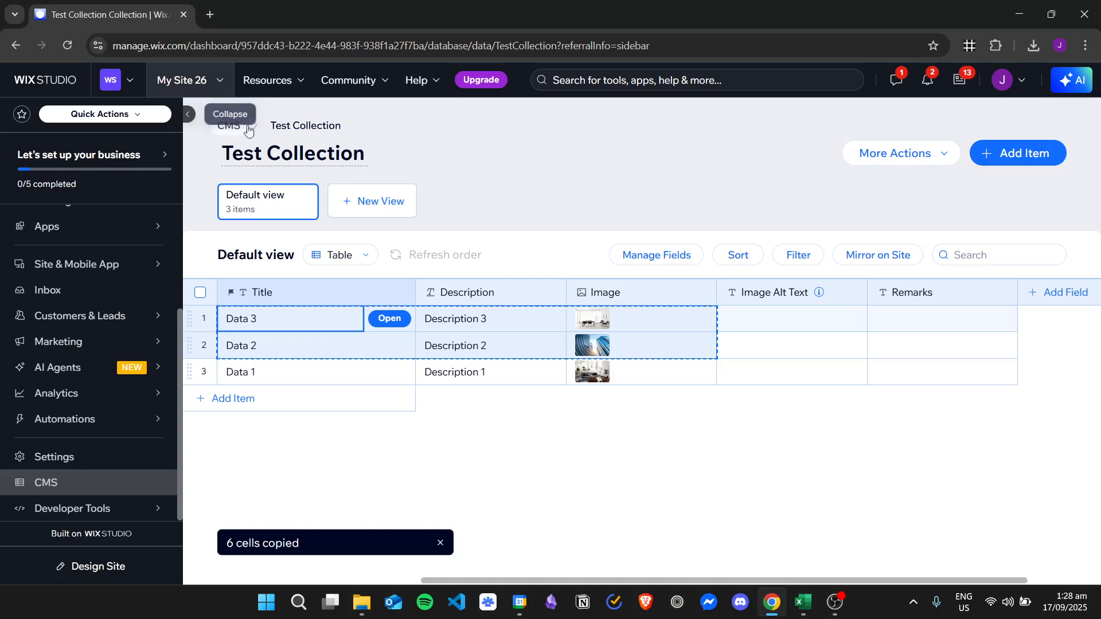
Paste the copied cells into Test Collection Duplicate, starting at the empty item's Title cell.
click(229, 125)
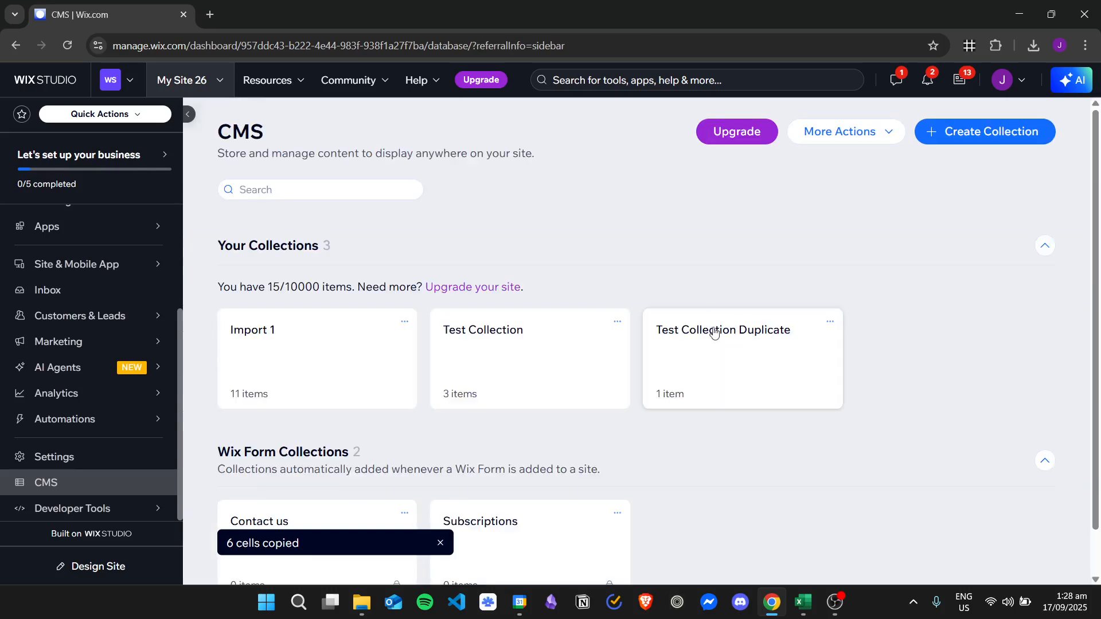
click(718, 344)
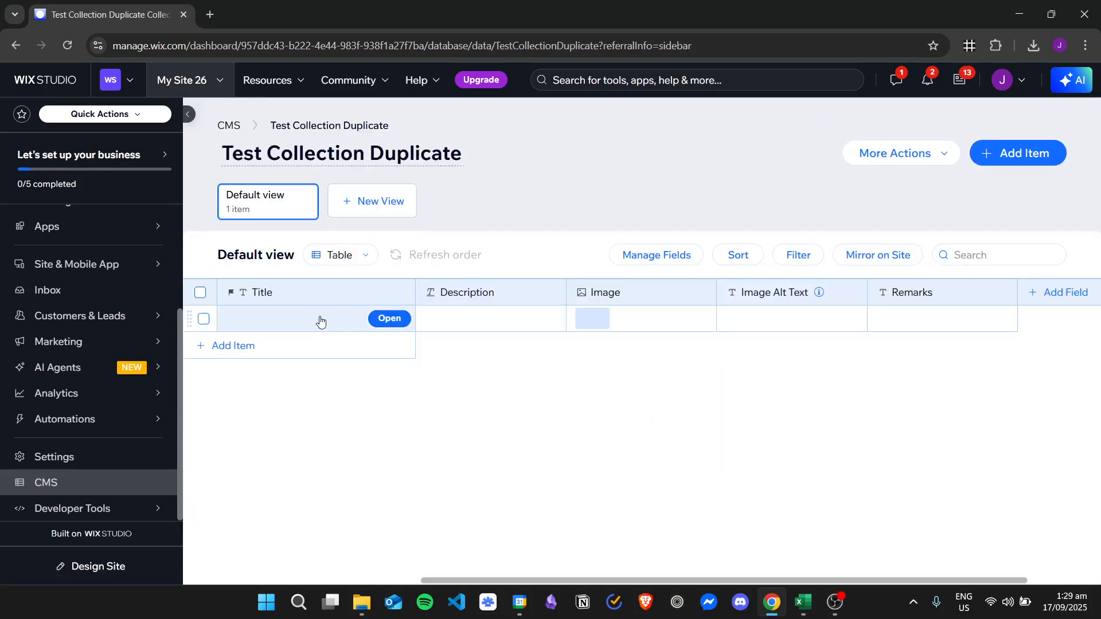
click(320, 319)
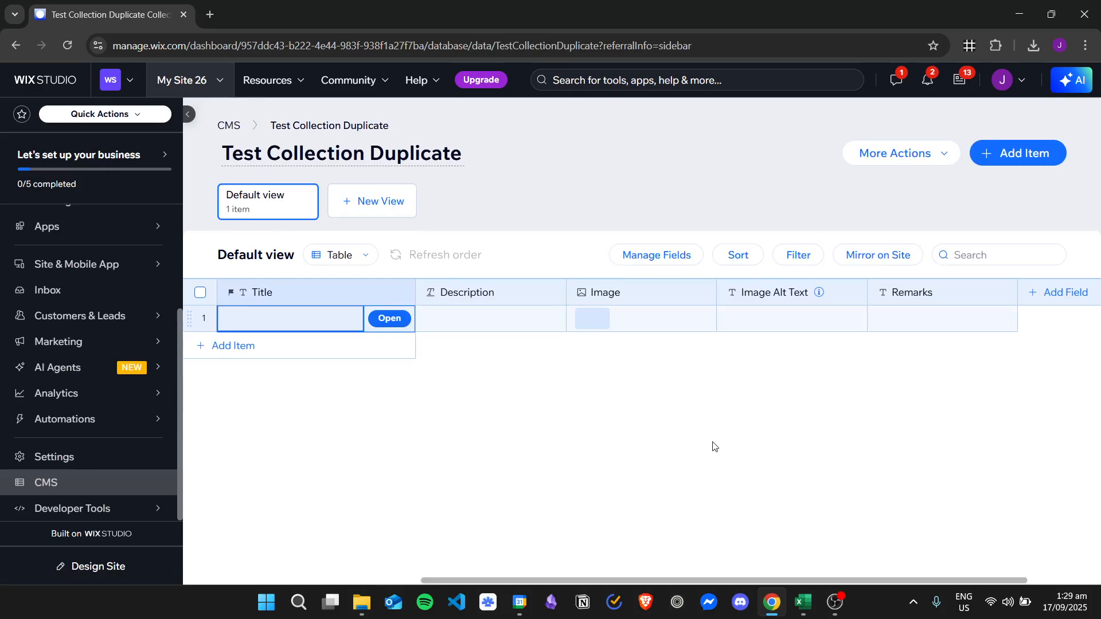
key(ctrl+v)
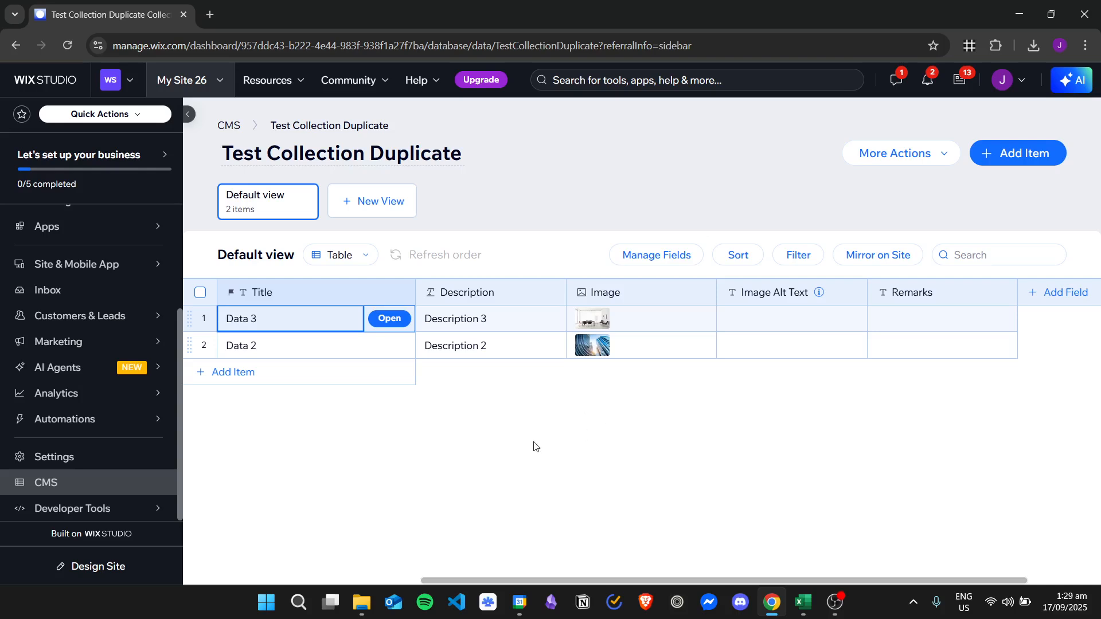
Clear the Title, Description and Image cells of the Data 2 item in the duplicated collection.
click(520, 351)
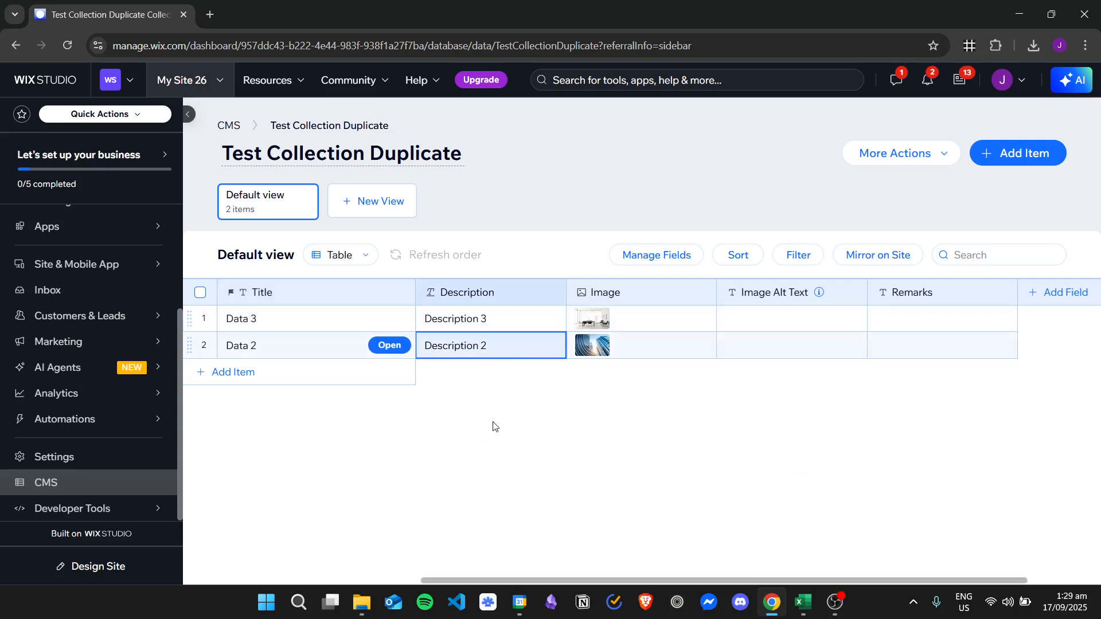
click(283, 345)
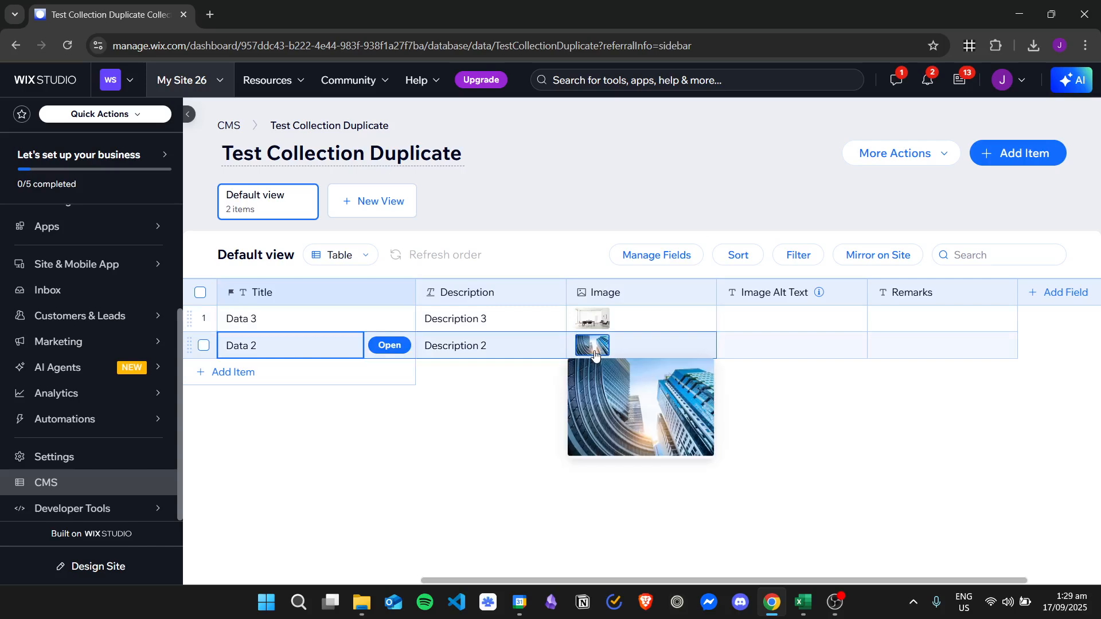
key(Delete)
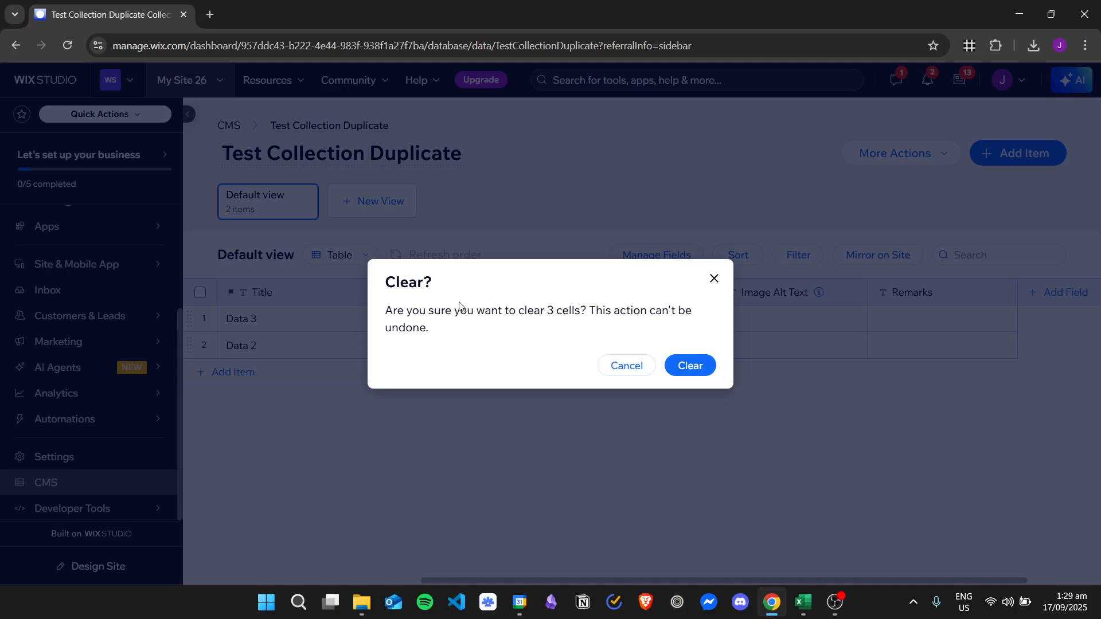
click(692, 363)
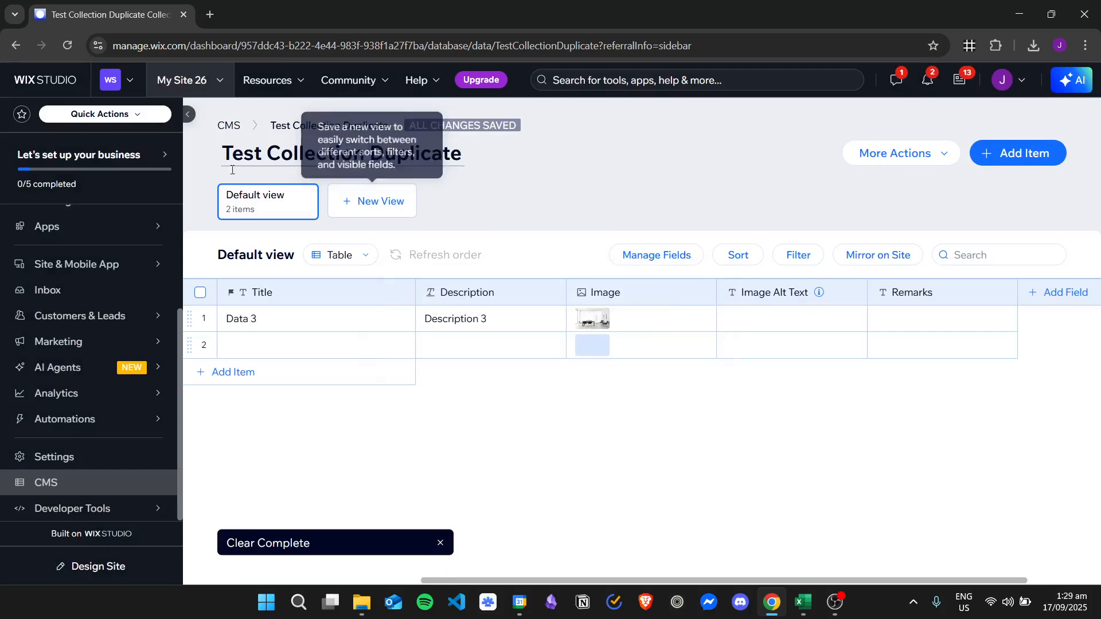
Copy the Title and Description cells of the Data 1 item from the original Test Collection.
click(228, 126)
click(491, 339)
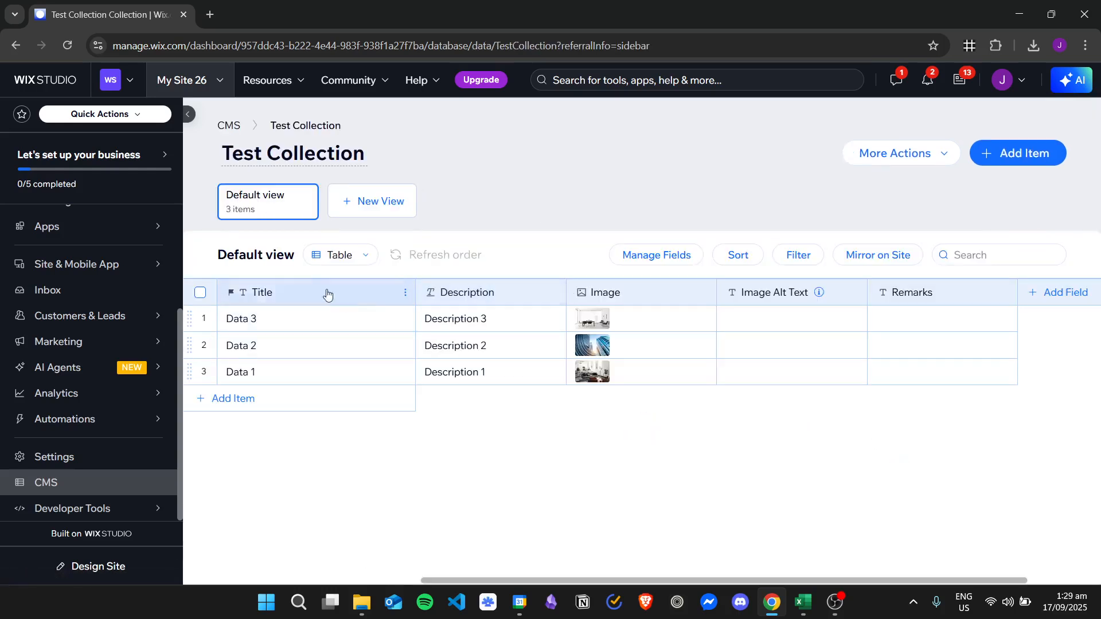
click(298, 372)
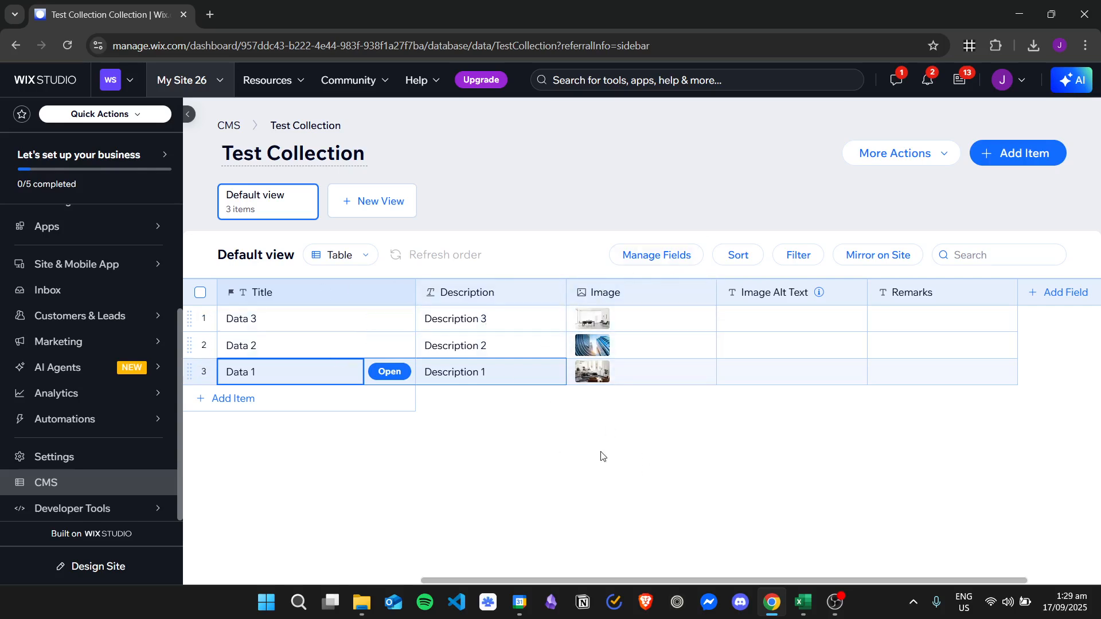
key(ctrl+c)
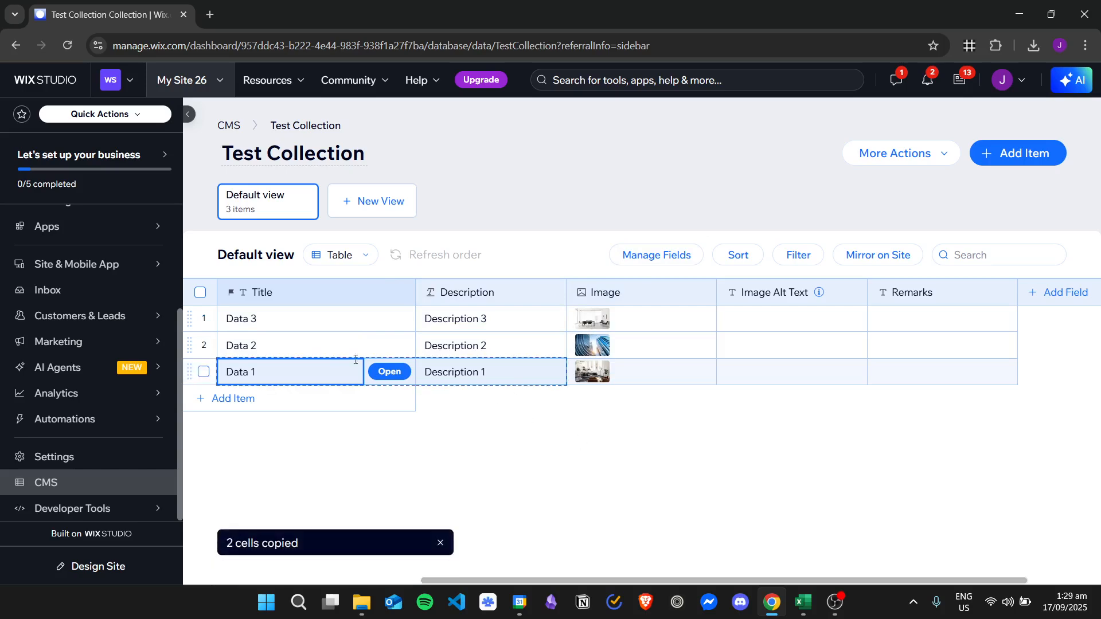
Add a new item to Test Collection Duplicate and paste the copied Title and Description cells into it.
click(228, 127)
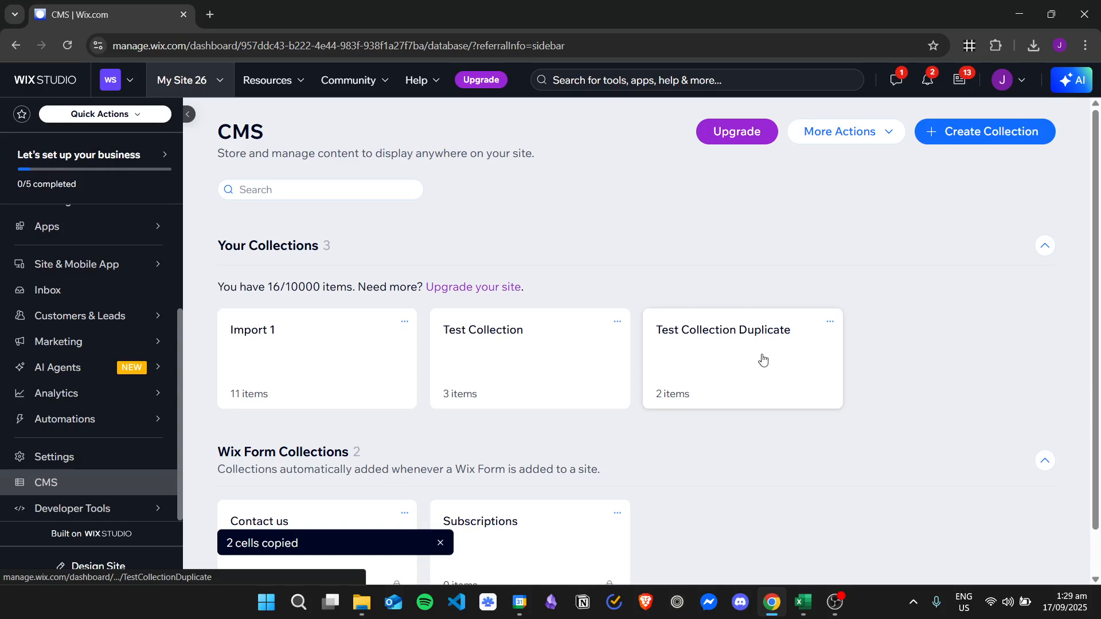
click(762, 359)
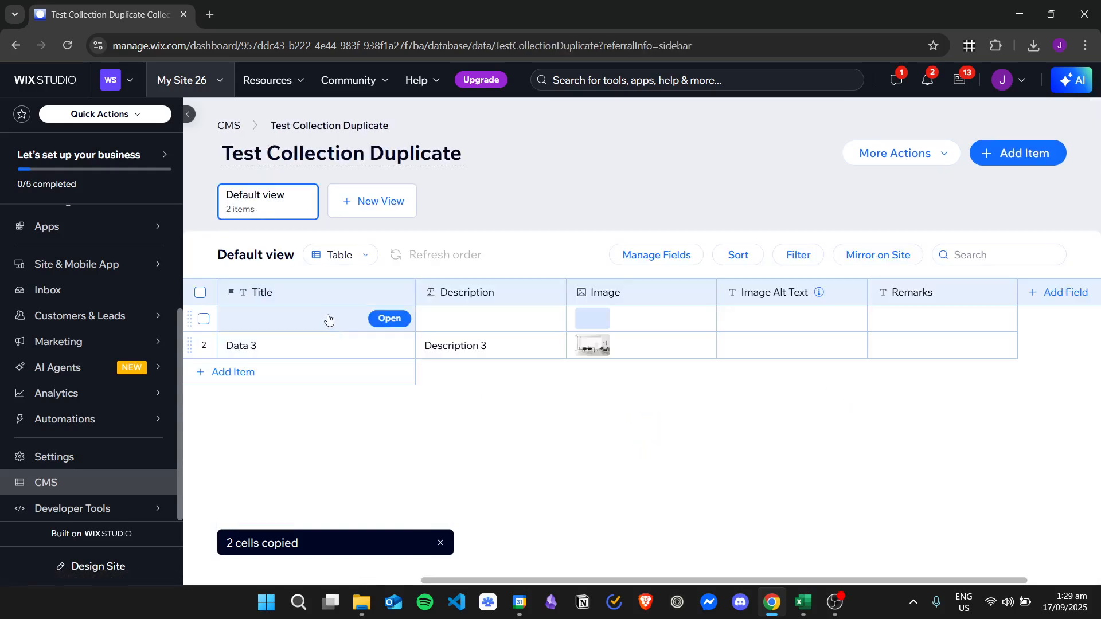
click(310, 374)
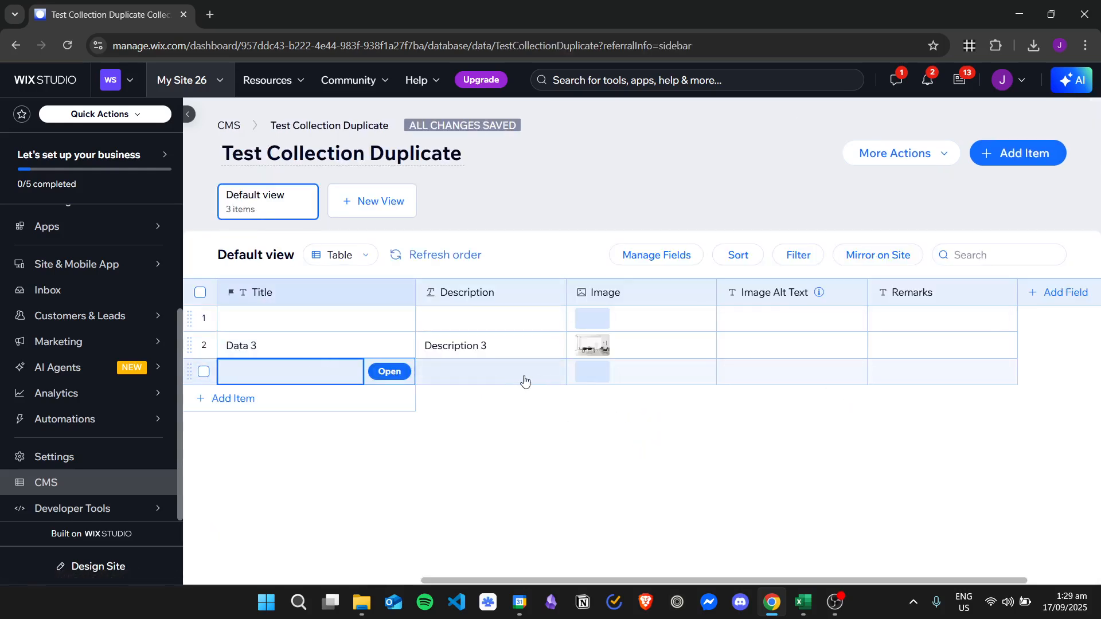
key(ctrl+v)
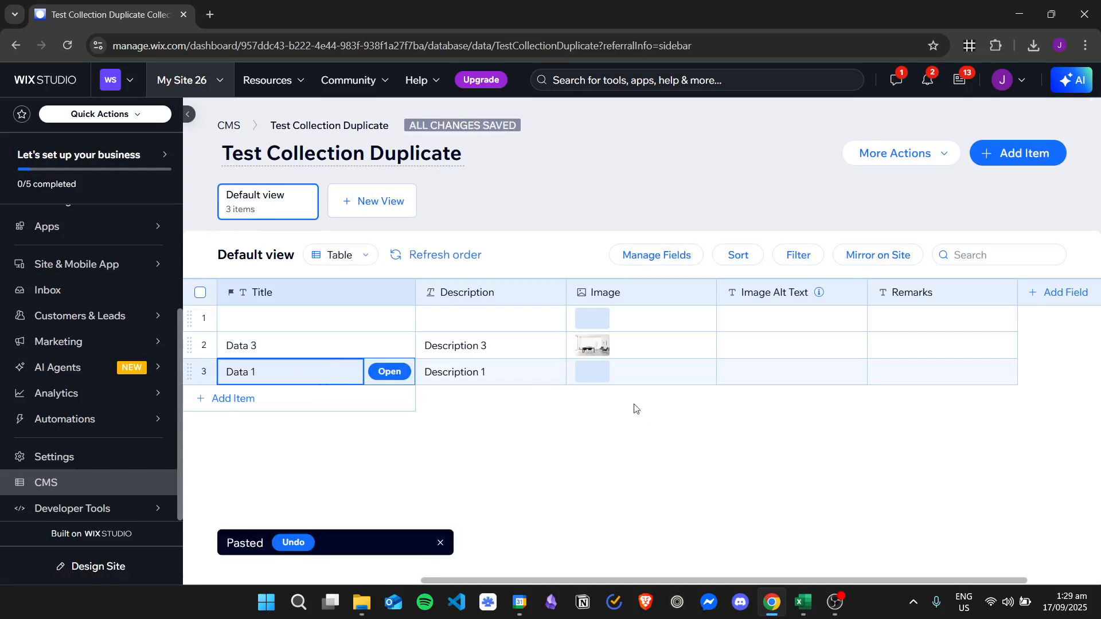
Examine the Title, Description and Image cells of the items in Test Collection Duplicate.
click(503, 373)
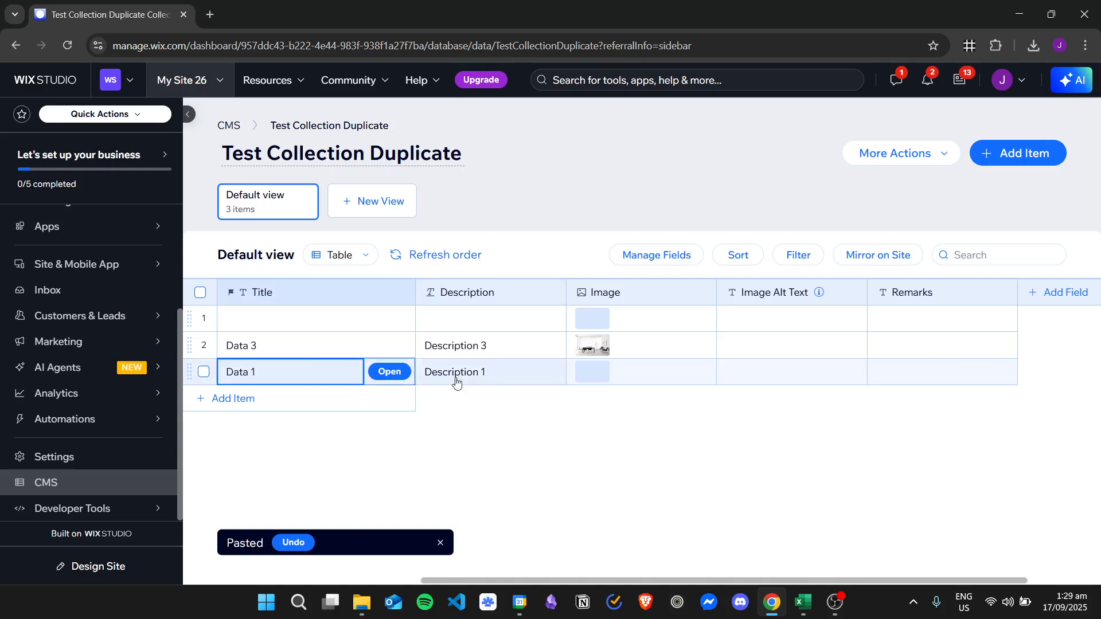
click(295, 369)
click(516, 375)
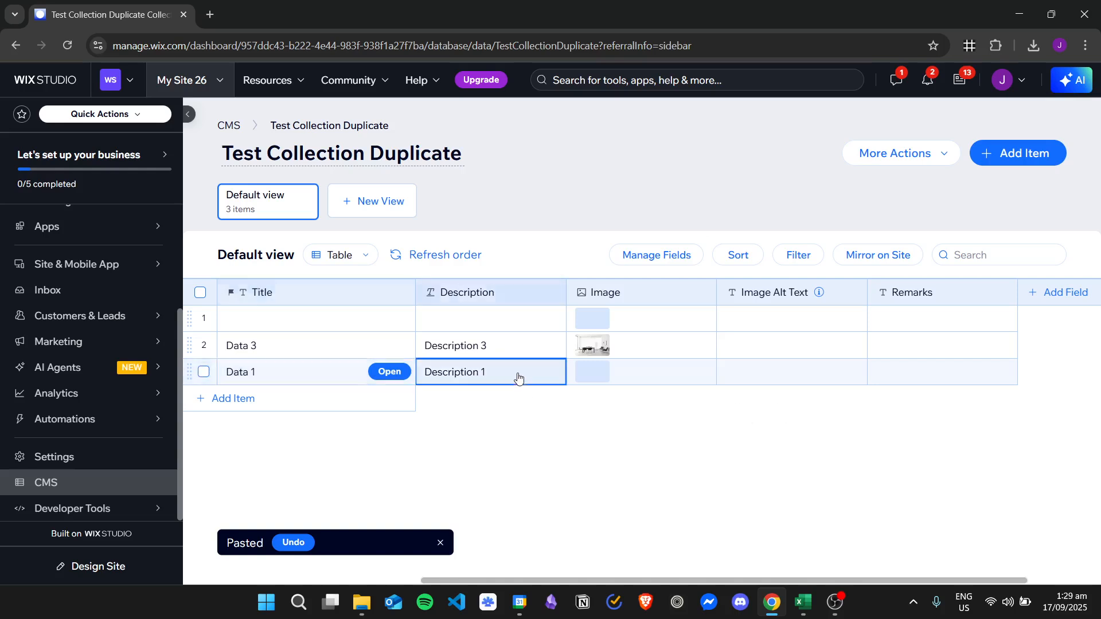
click(332, 373)
click(624, 374)
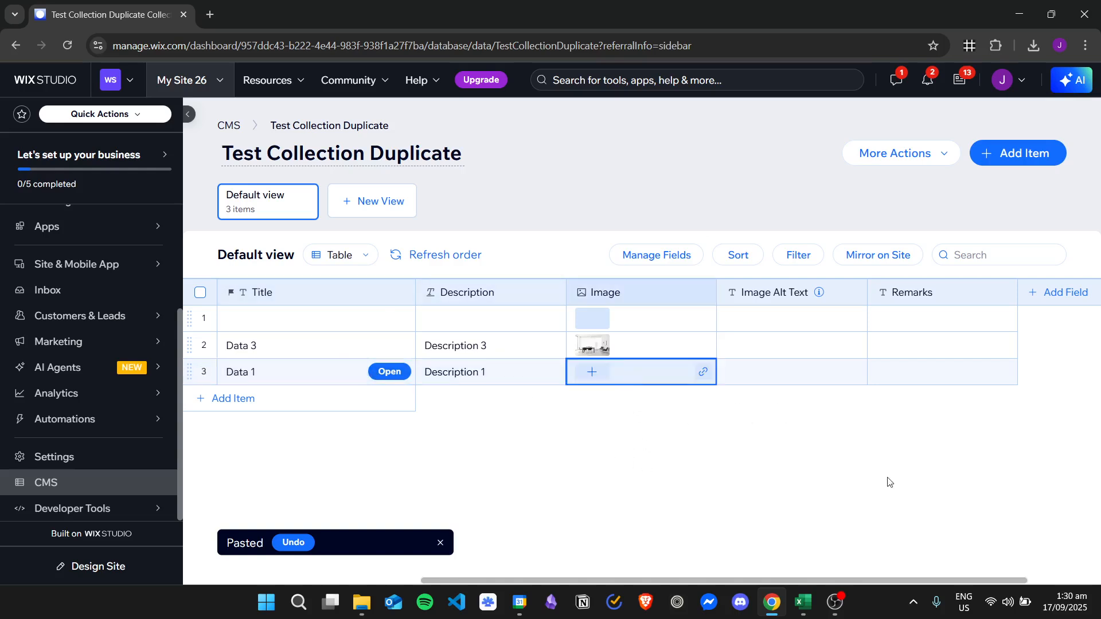
click(486, 373)
click(322, 373)
click(309, 347)
click(508, 356)
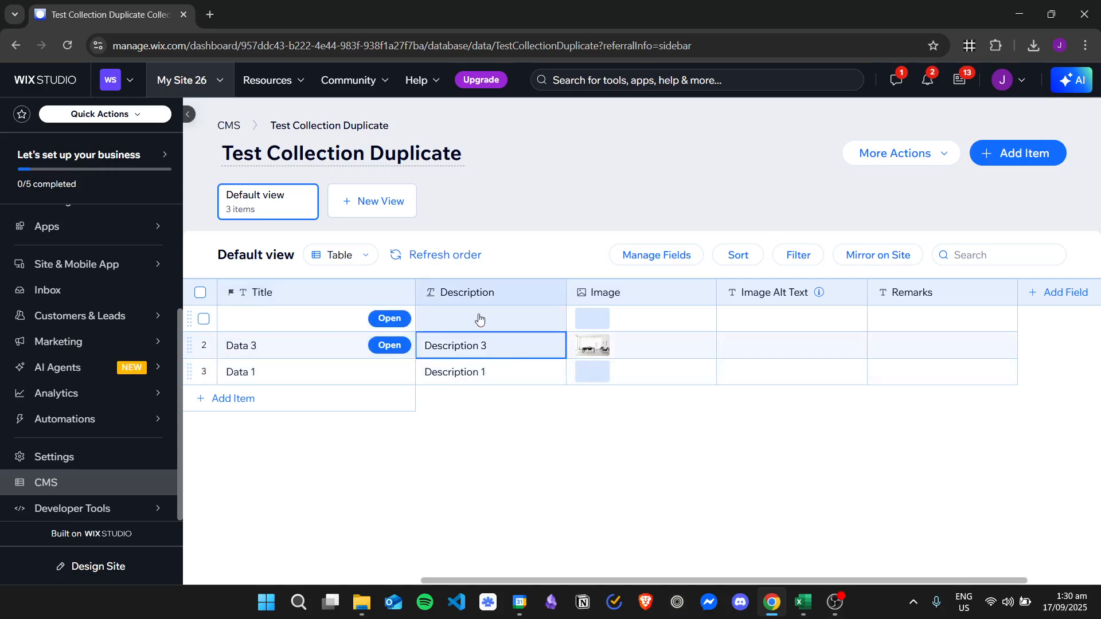
click(479, 317)
click(287, 319)
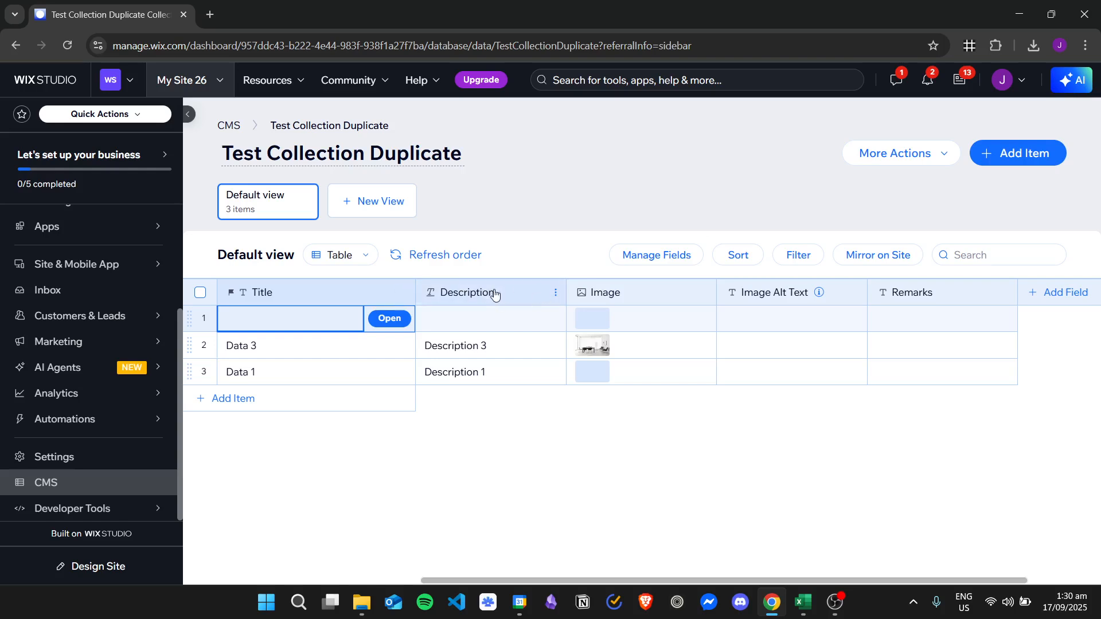
drag(495, 294, 422, 294)
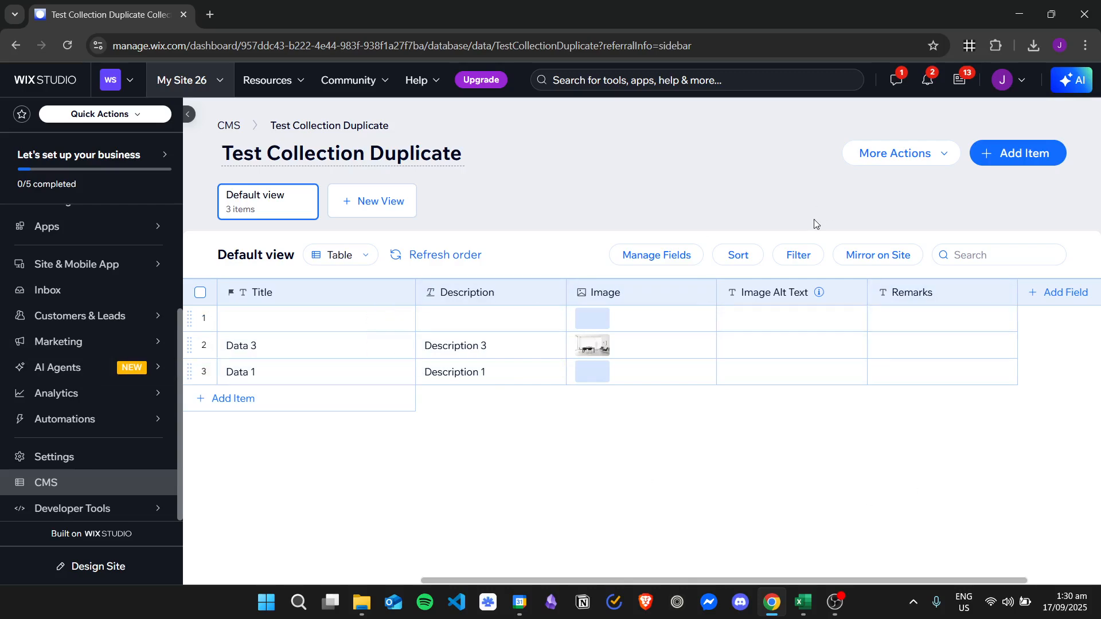
Return to the CMS overview and review the Duplicate Collection dialog for Test Collection, closing it without duplicating.
click(229, 127)
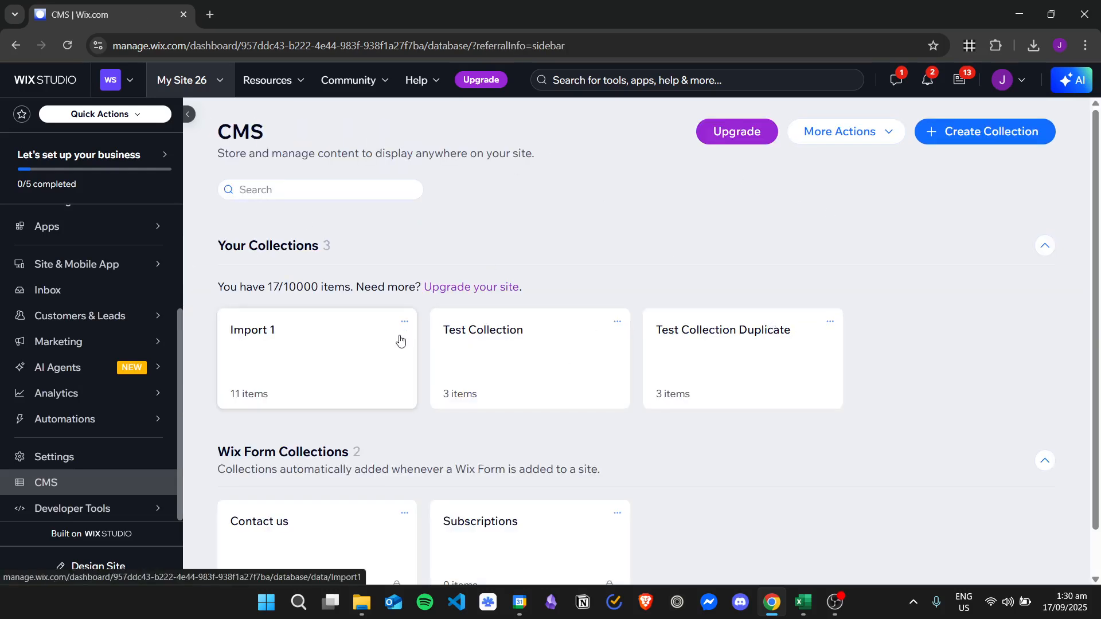
click(617, 322)
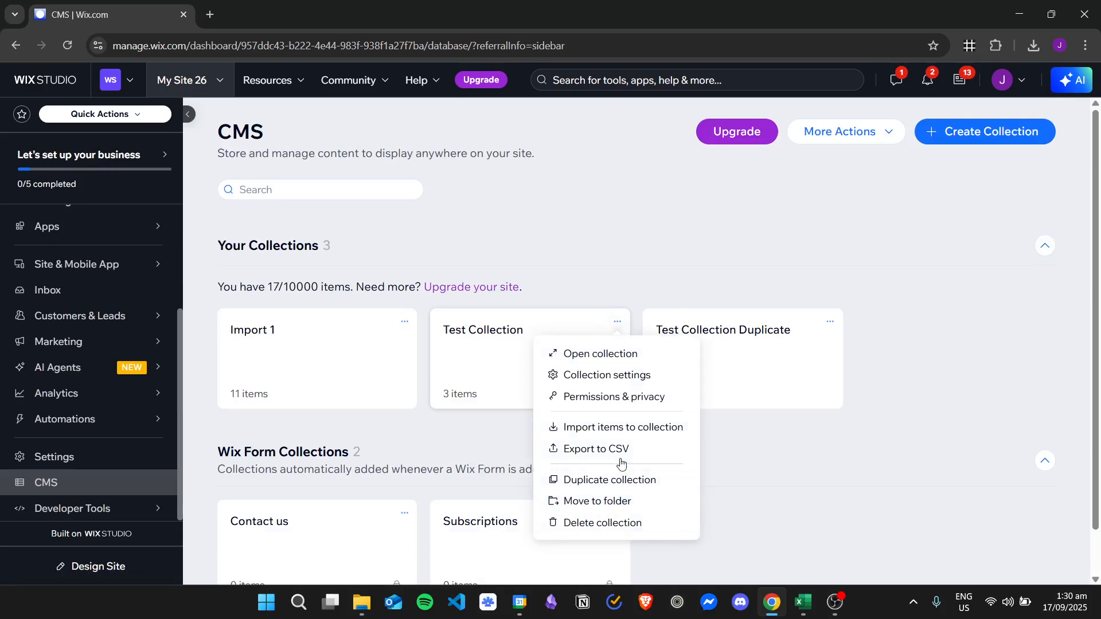
click(625, 481)
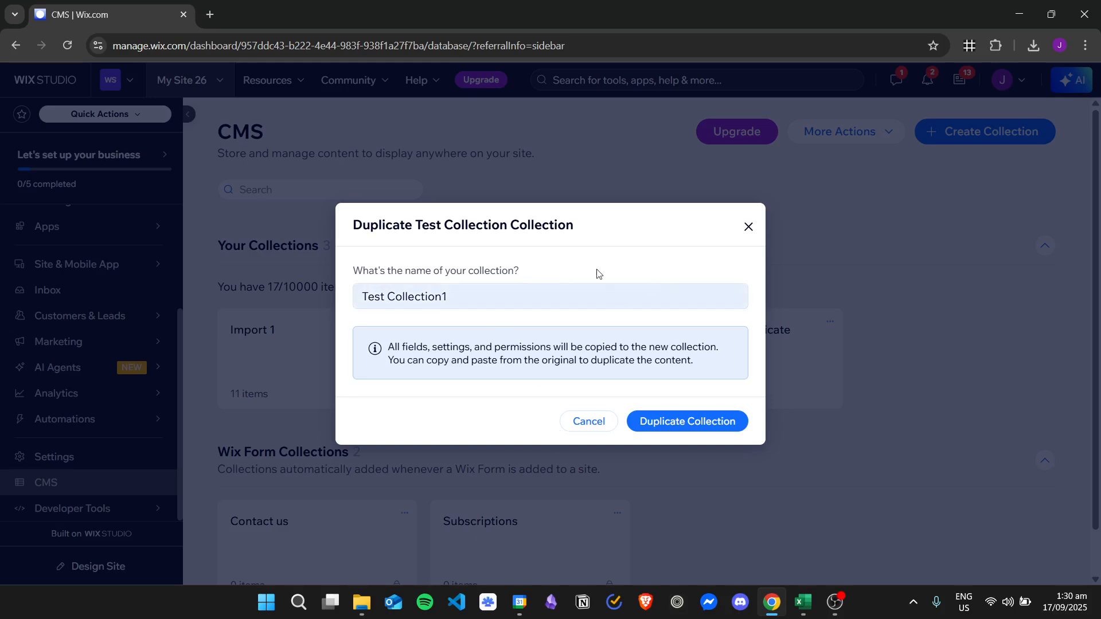
click(748, 223)
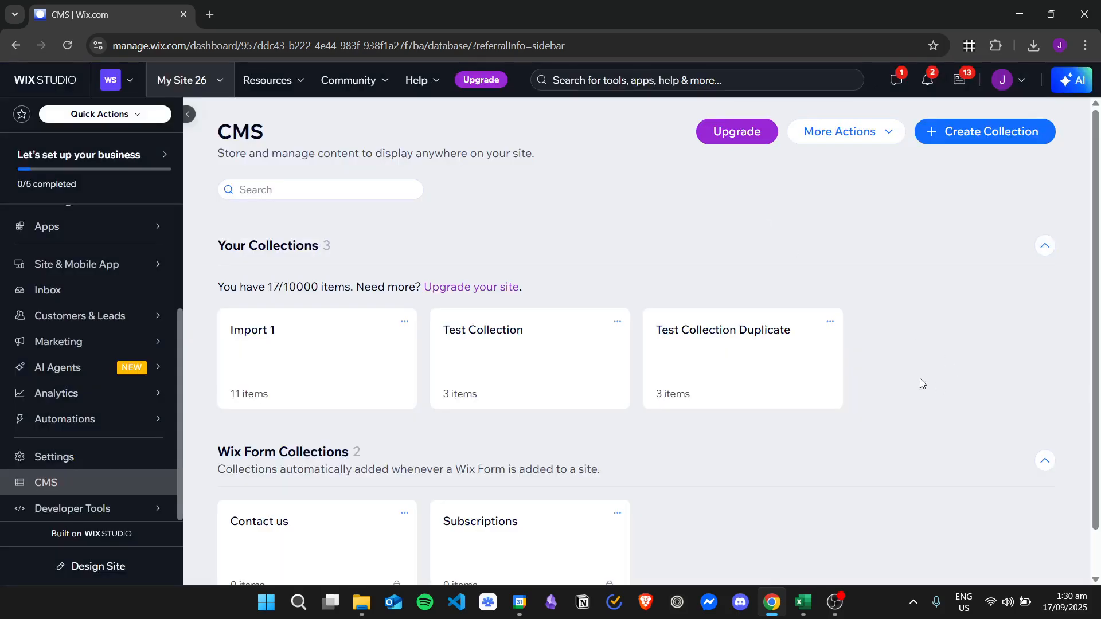